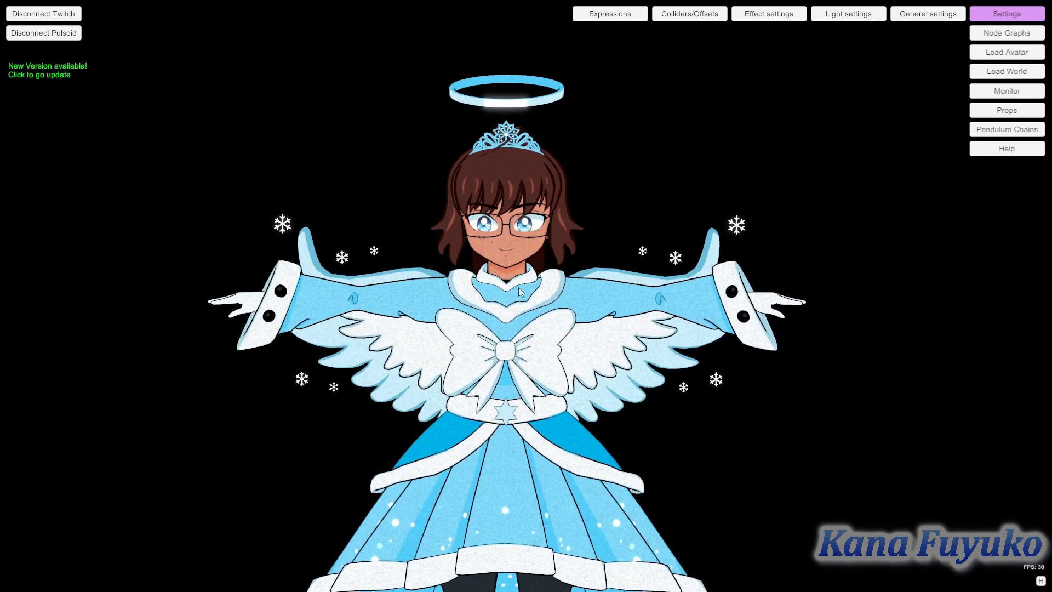
Step: Open the general settings window and move it left to uncover the avatar
scroll(513, 305, up, 3)
scroll(513, 313, up, 5)
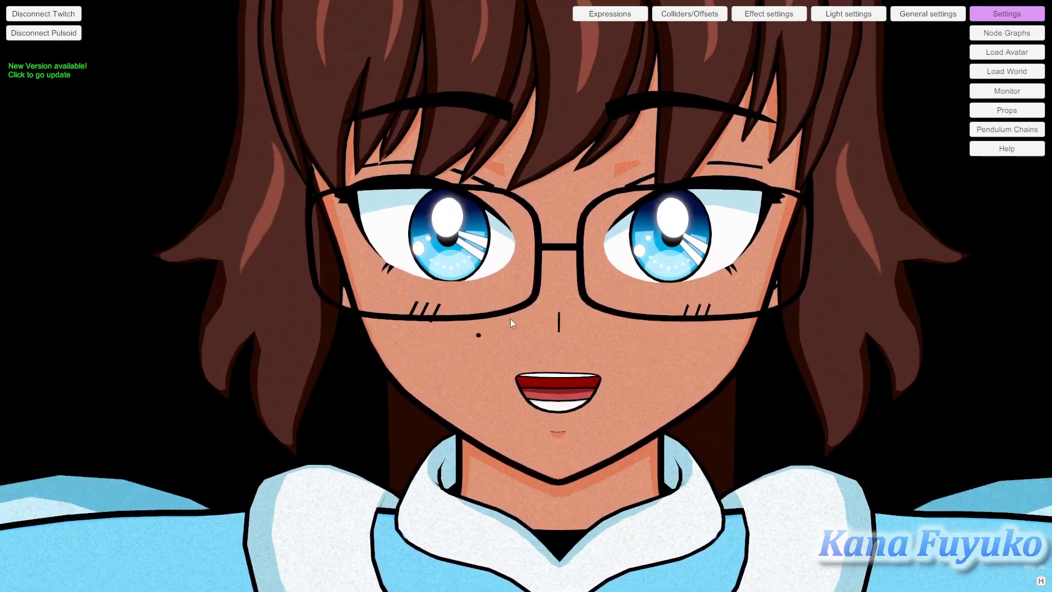
scroll(511, 319, down, 8)
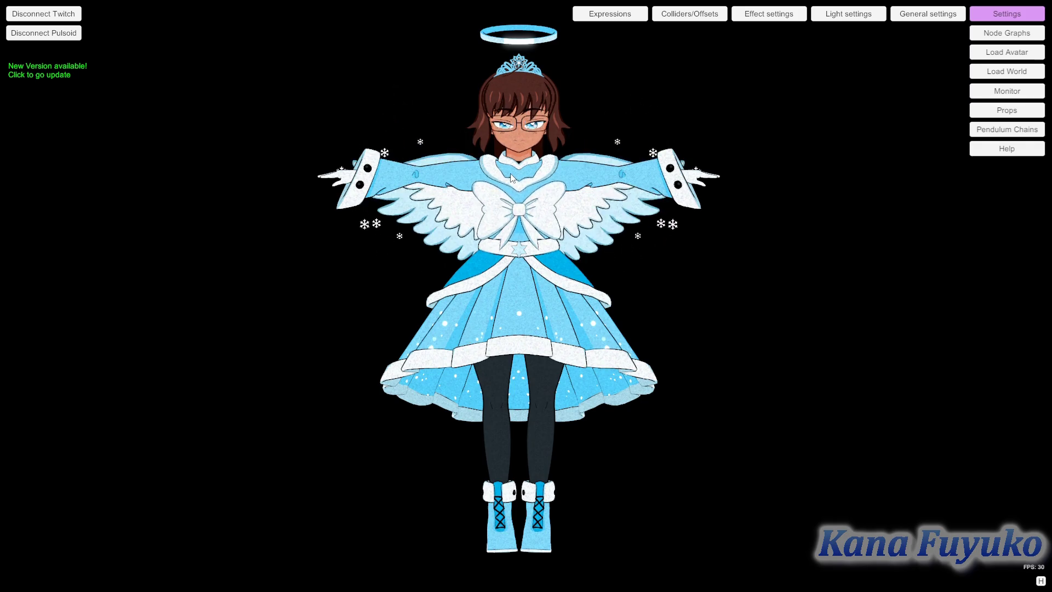
click(911, 16)
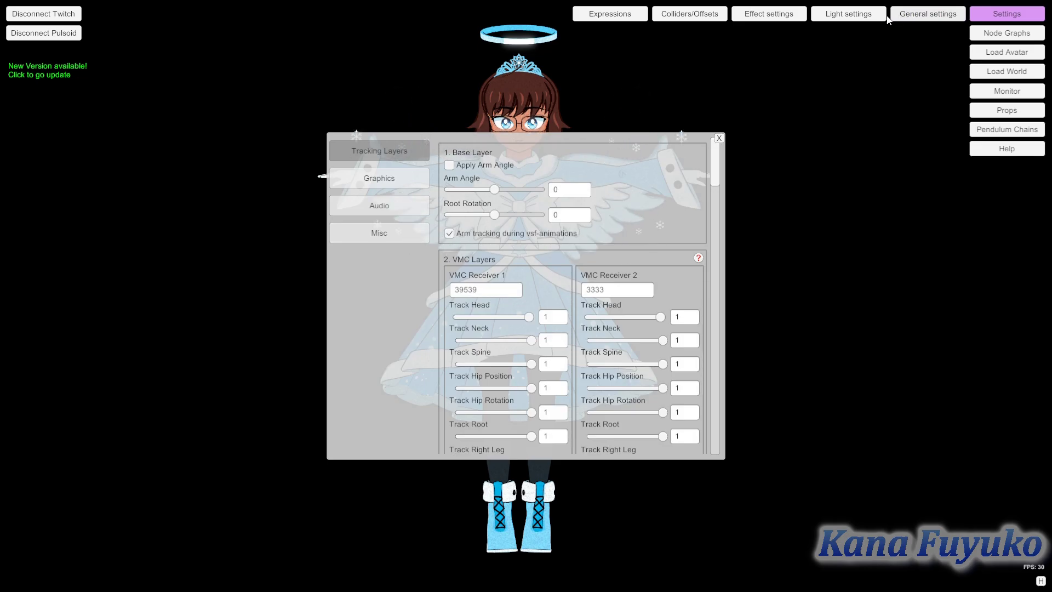
drag(465, 133, 164, 104)
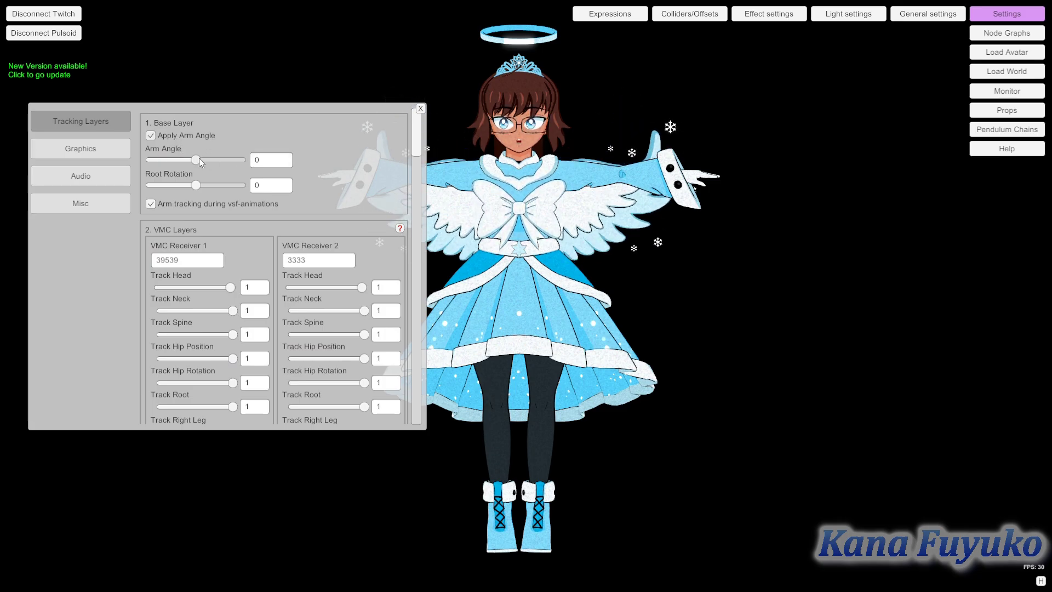
Step: Enable Apply Arm Angle at 48.85454 and turn Root Rotation to about 13.09
drag(199, 161, 226, 158)
click(271, 158)
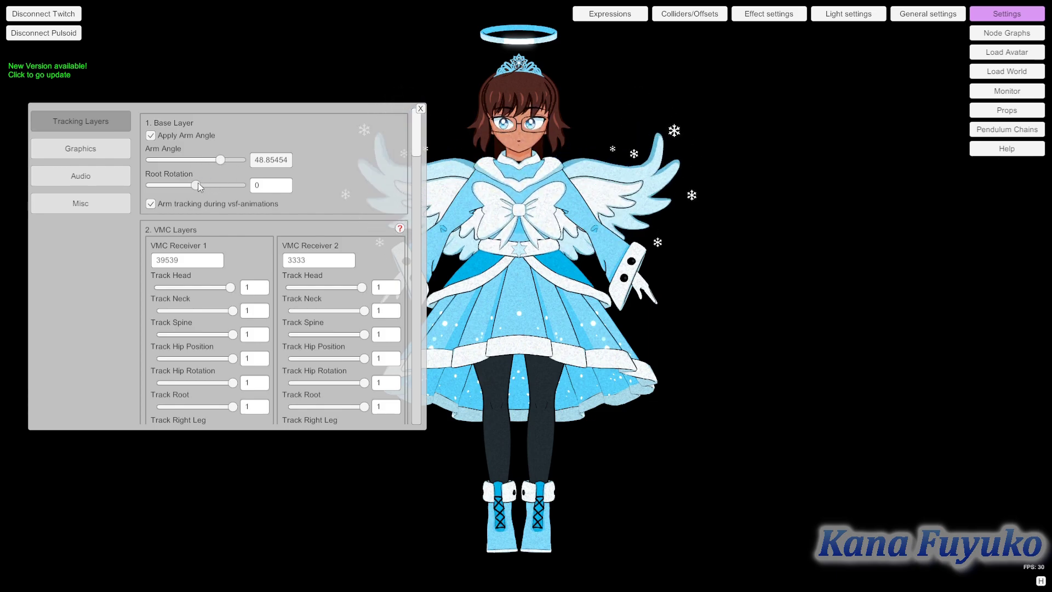
drag(198, 183, 201, 209)
Step: Enter 0 as the Root Rotation value so the avatar faces straight ahead
click(262, 185)
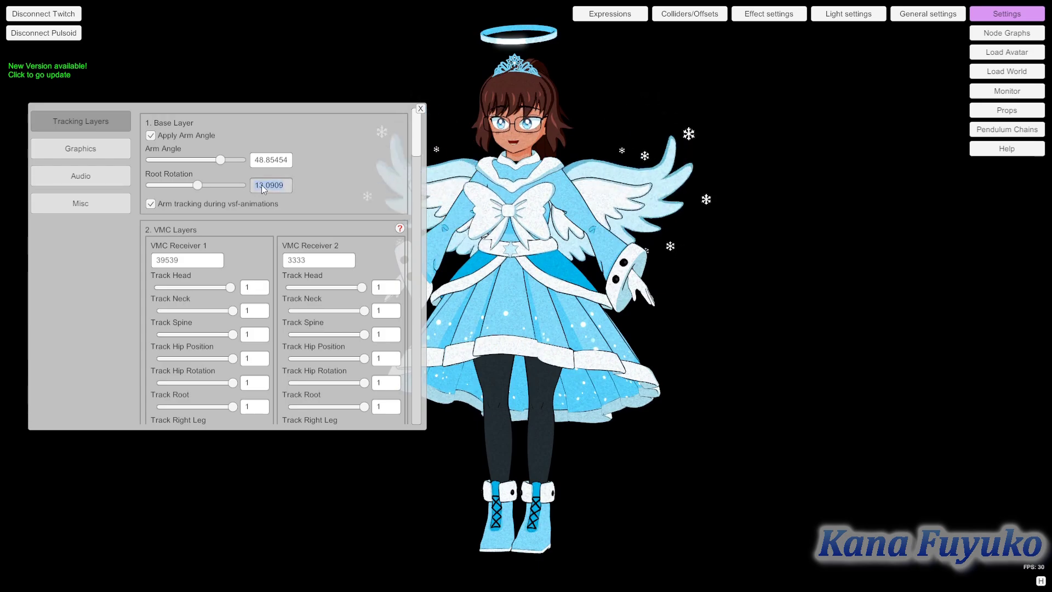
text(0)
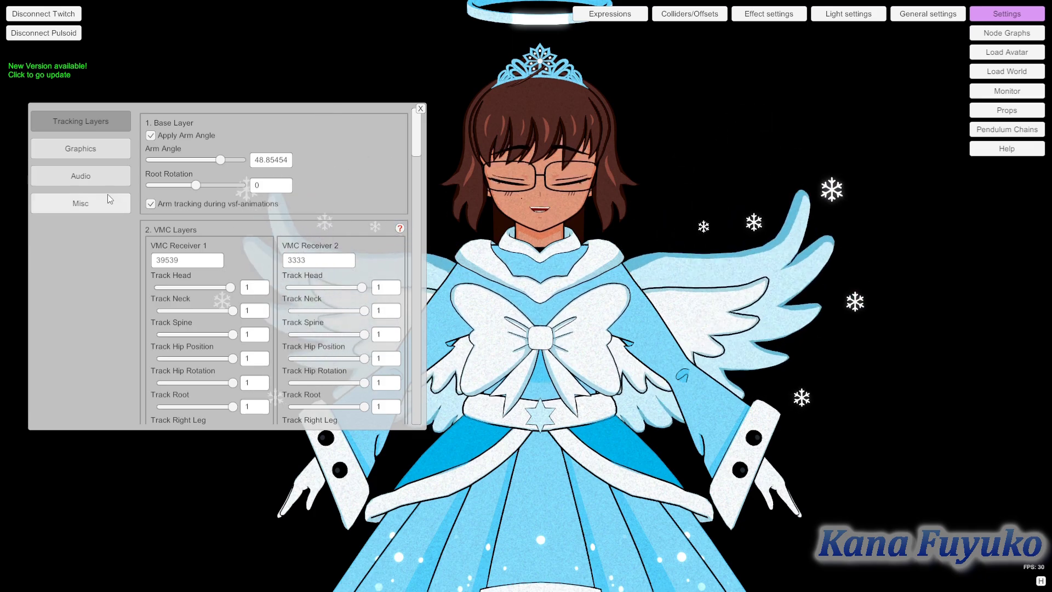
Step: Switch to the Misc page, showing camera Focal Length 135 and springbone wind options
click(91, 204)
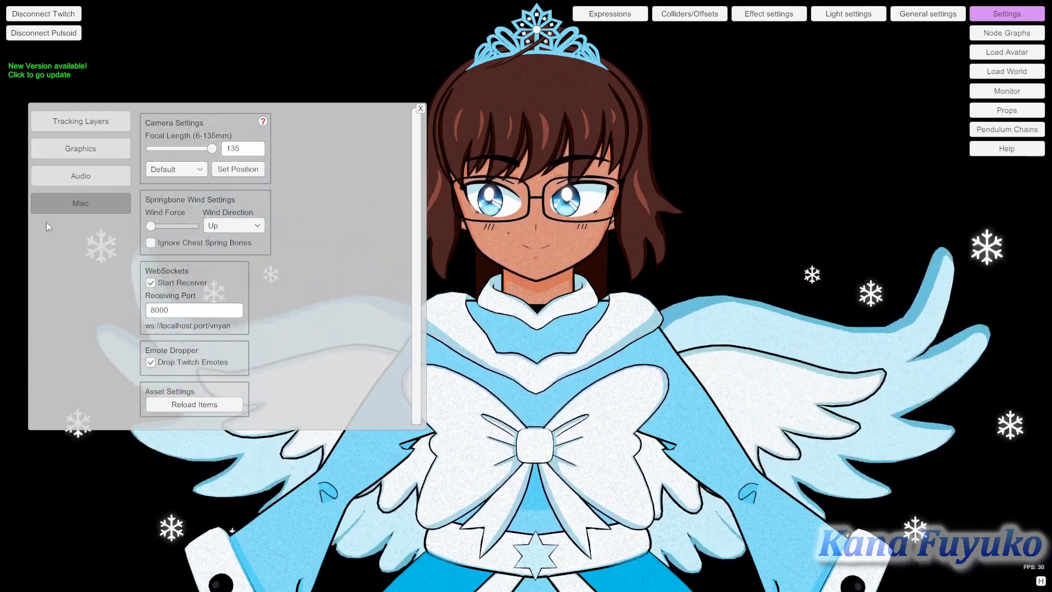
Step: Go to Tracking Layers and scroll to the ARKit Layer using iFacialMocap
click(91, 127)
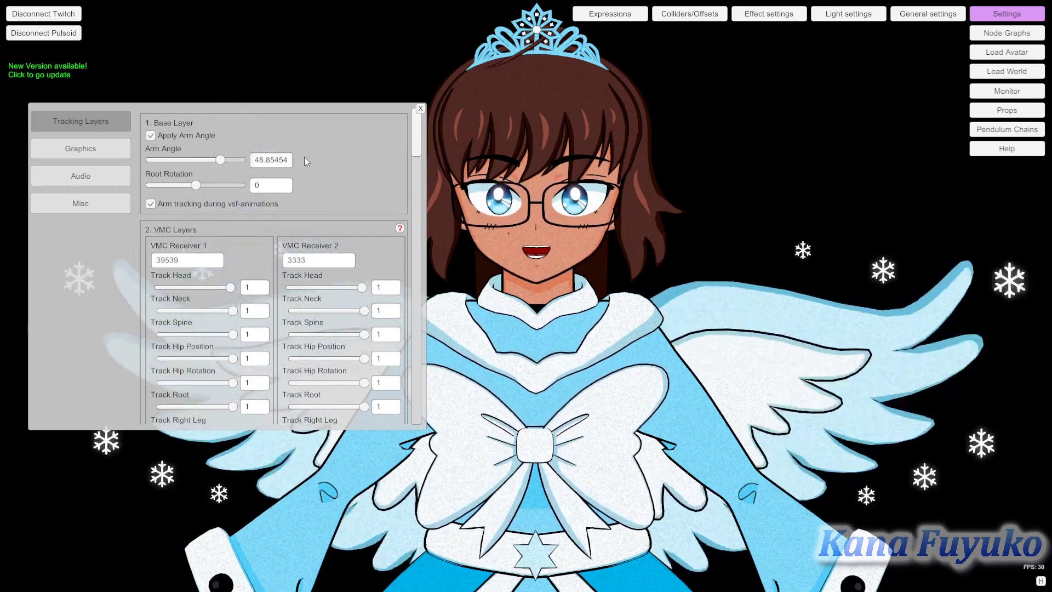
drag(415, 132, 385, 264)
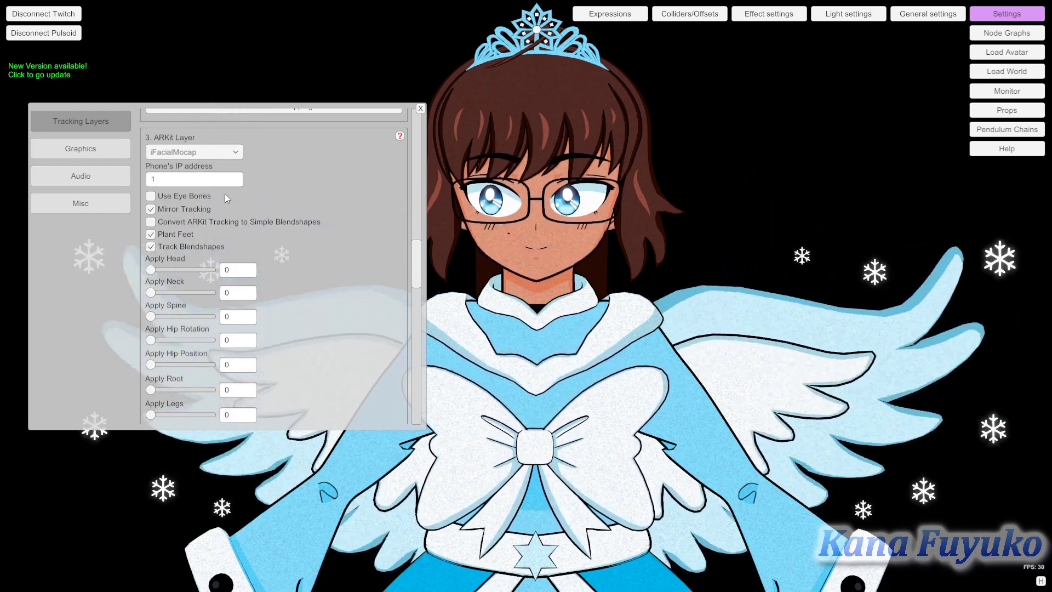
drag(412, 261, 399, 335)
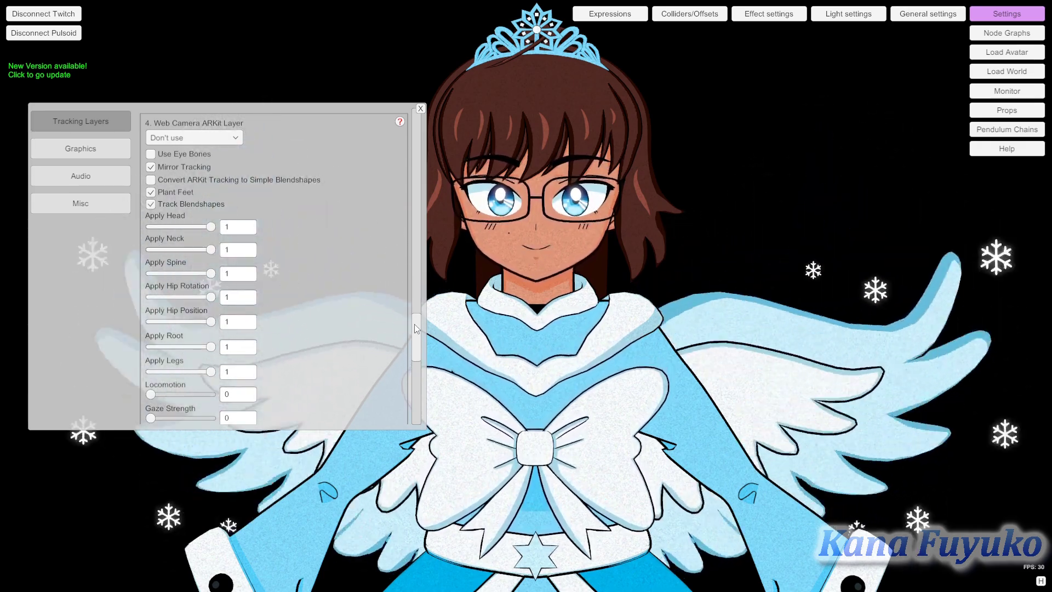
drag(414, 325, 409, 245)
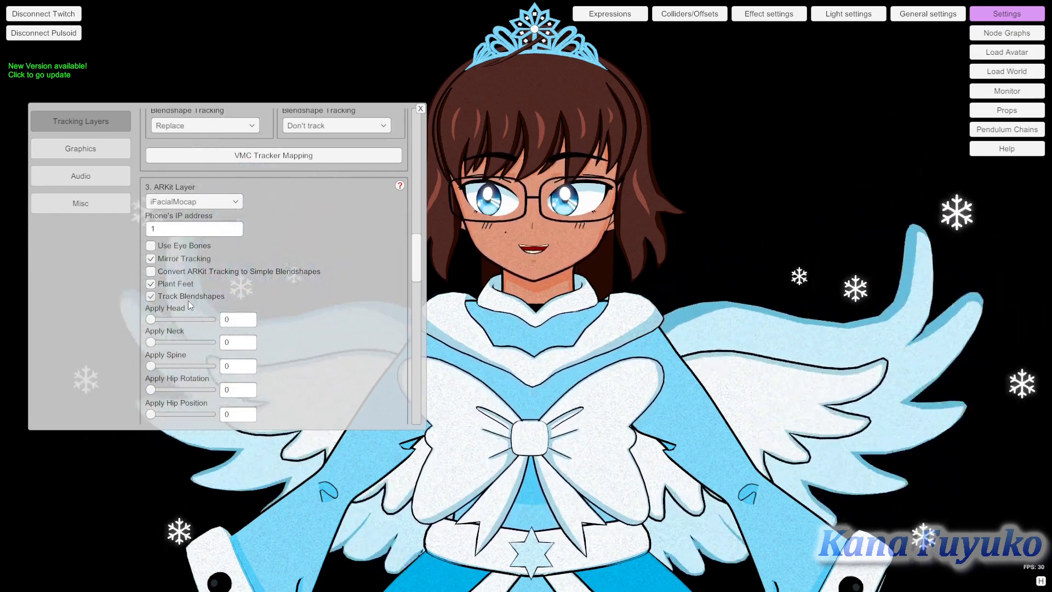
Step: Raise the ARKit Apply Head, Neck, Spine, Hip Rotation, Hip Position, Root and Legs sliders to 1
scroll(277, 288, down, 2)
scroll(175, 258, down, 2)
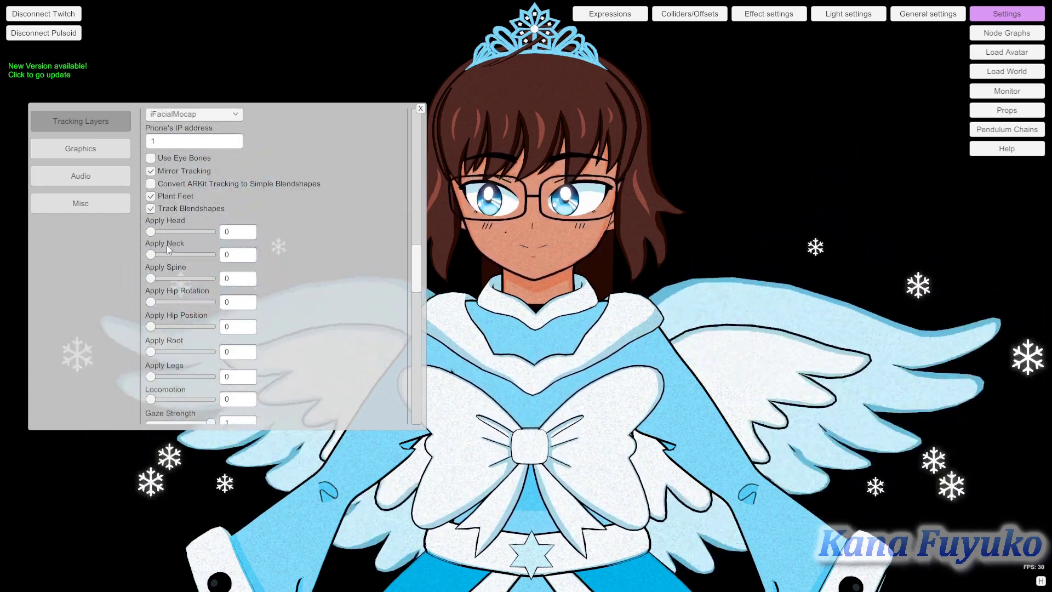
drag(150, 234, 215, 236)
drag(204, 279, 217, 285)
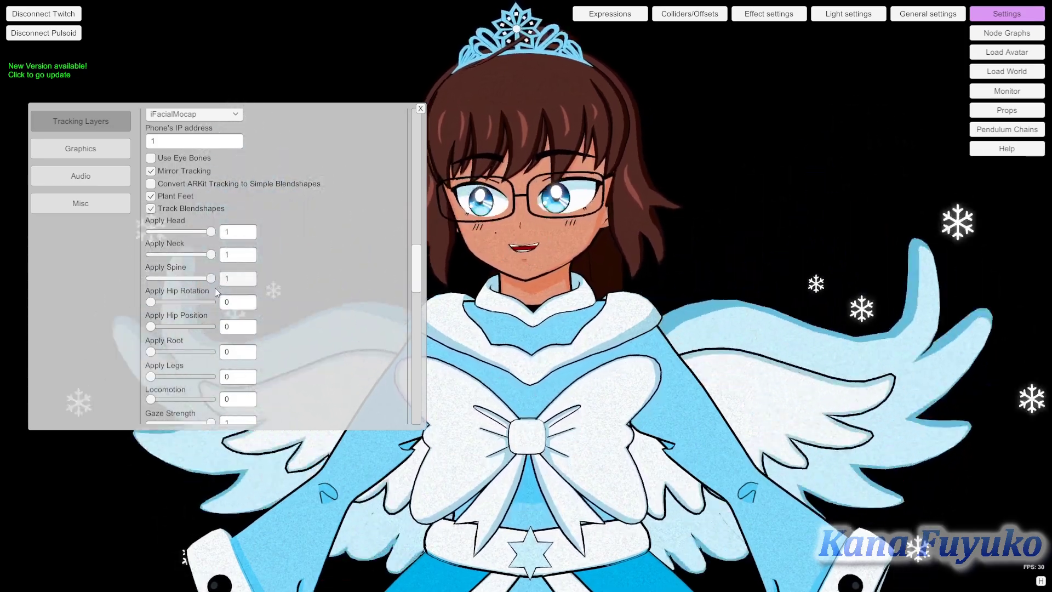
drag(190, 323, 239, 378)
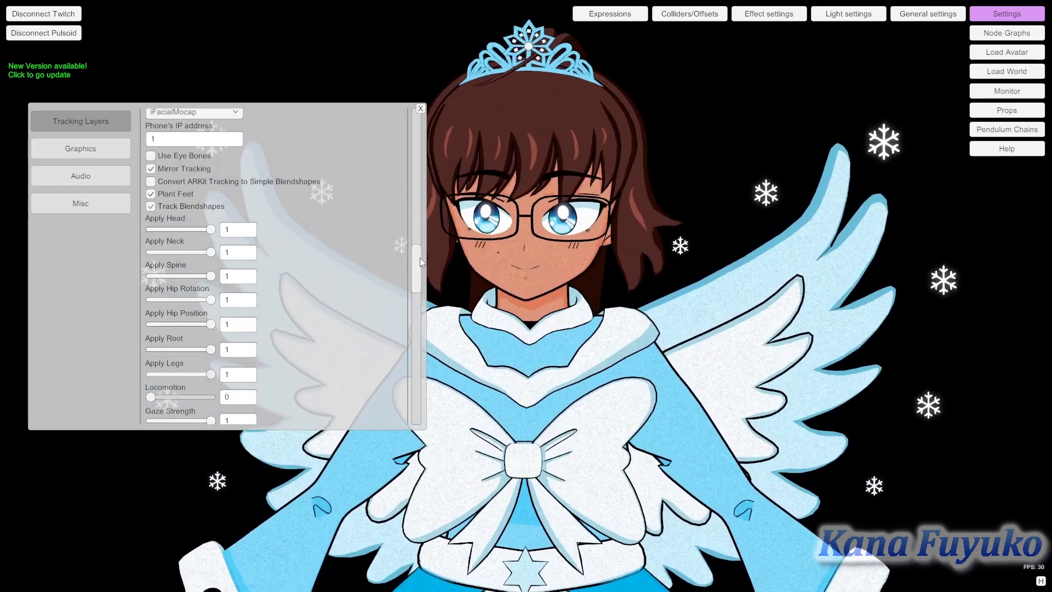
drag(421, 258, 405, 220)
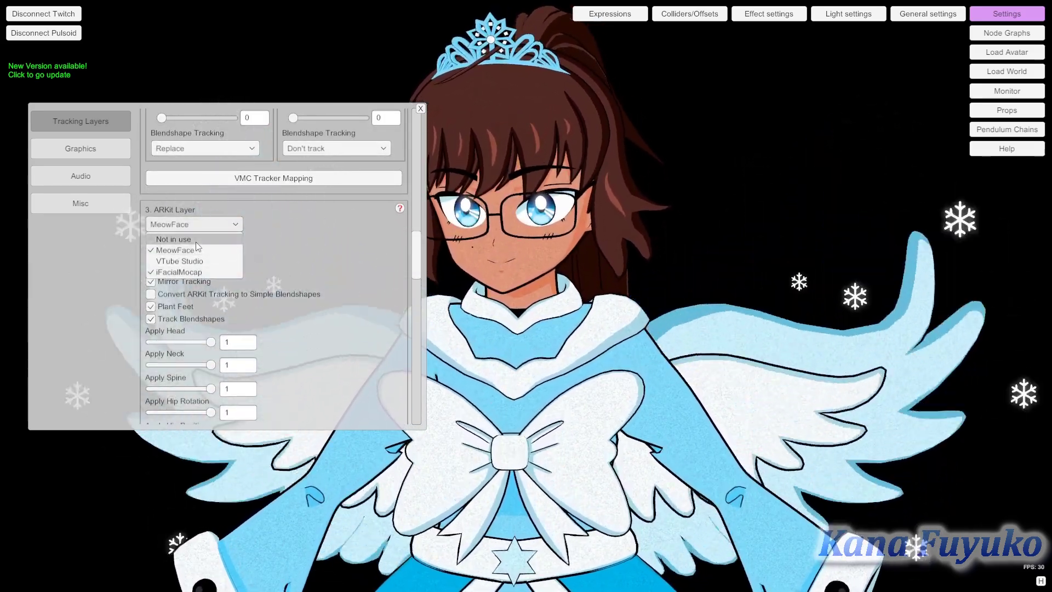
Step: Set the ARKit Layer dropdown to Not in use
click(196, 240)
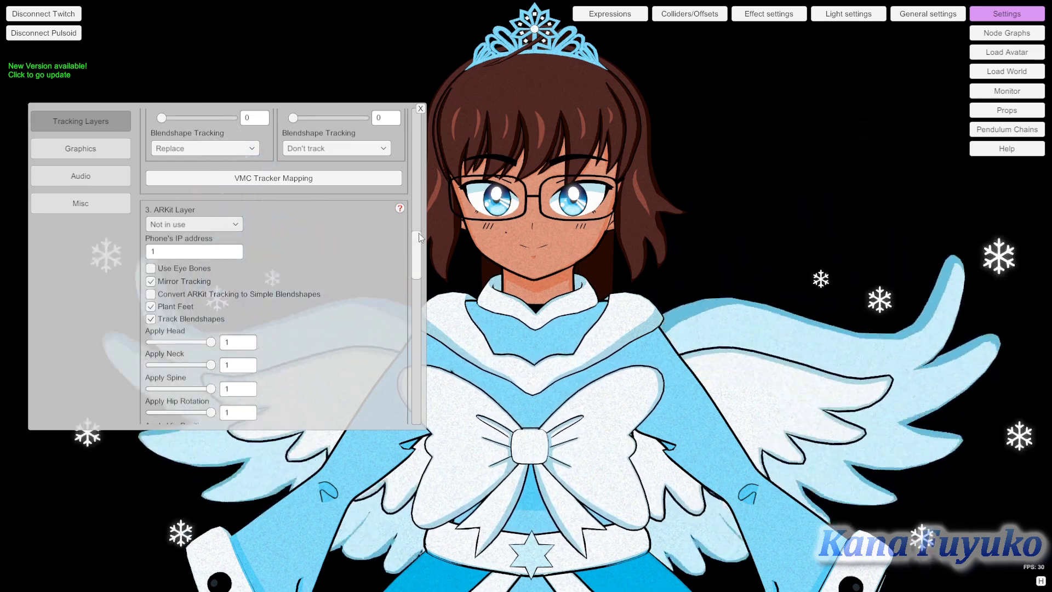
drag(415, 293, 409, 315)
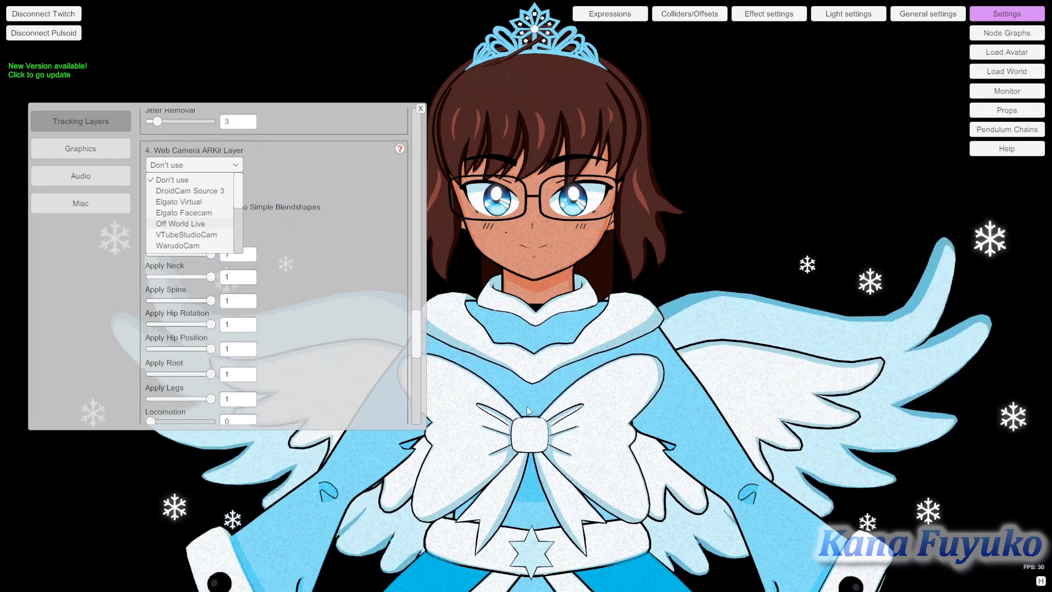
Step: Select Elgato Facecam as the Web Camera ARKit Layer's camera source
click(185, 211)
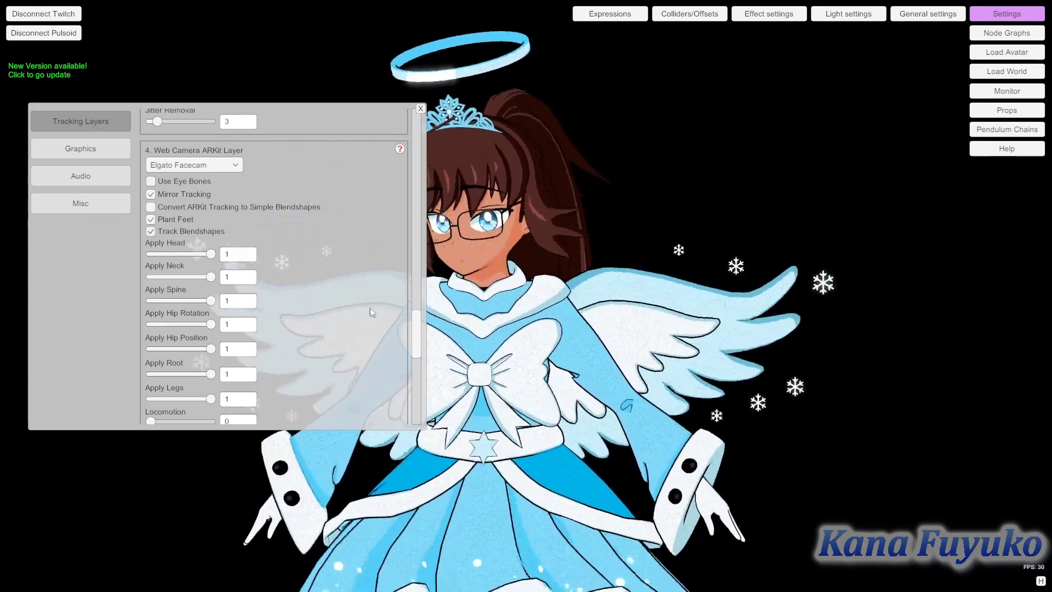
Step: Review the Tracking Layers list, then close the settings dialog with its X button
scroll(414, 355, down, 5)
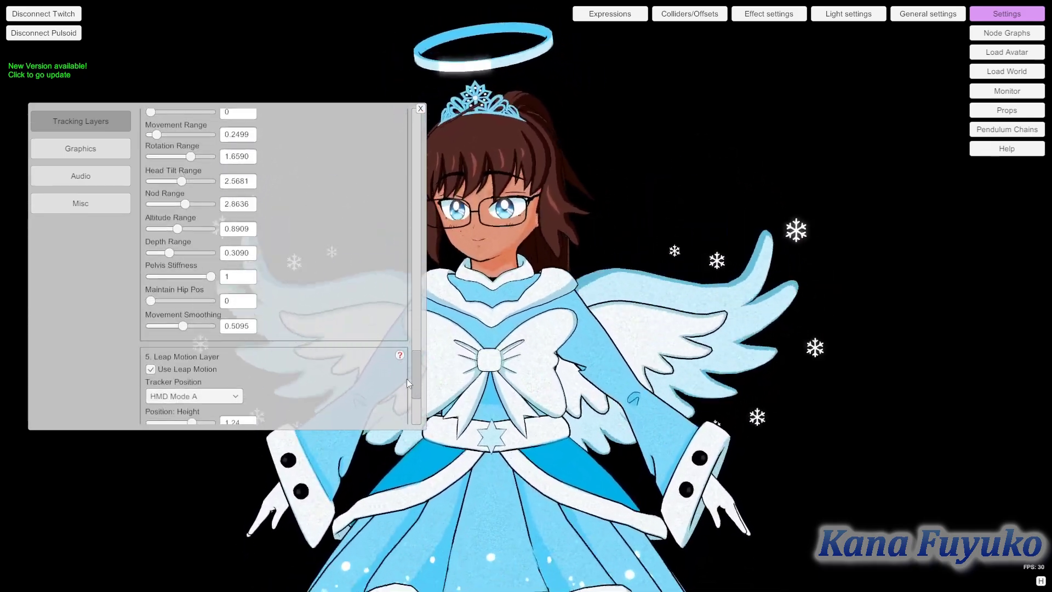
scroll(406, 379, down, 4)
scroll(397, 395, down, 3)
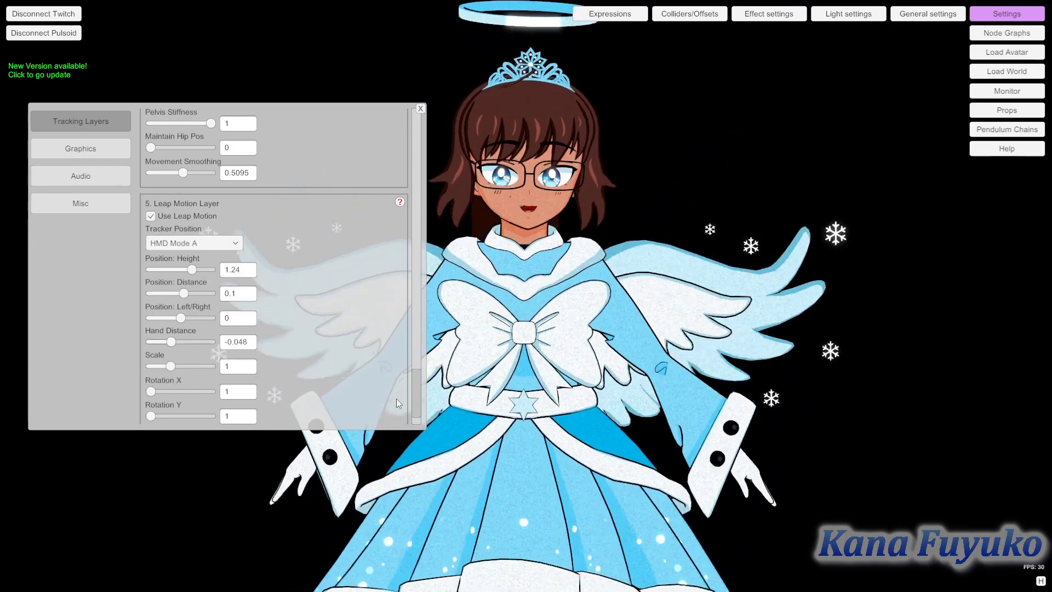
scroll(389, 413, up, 15)
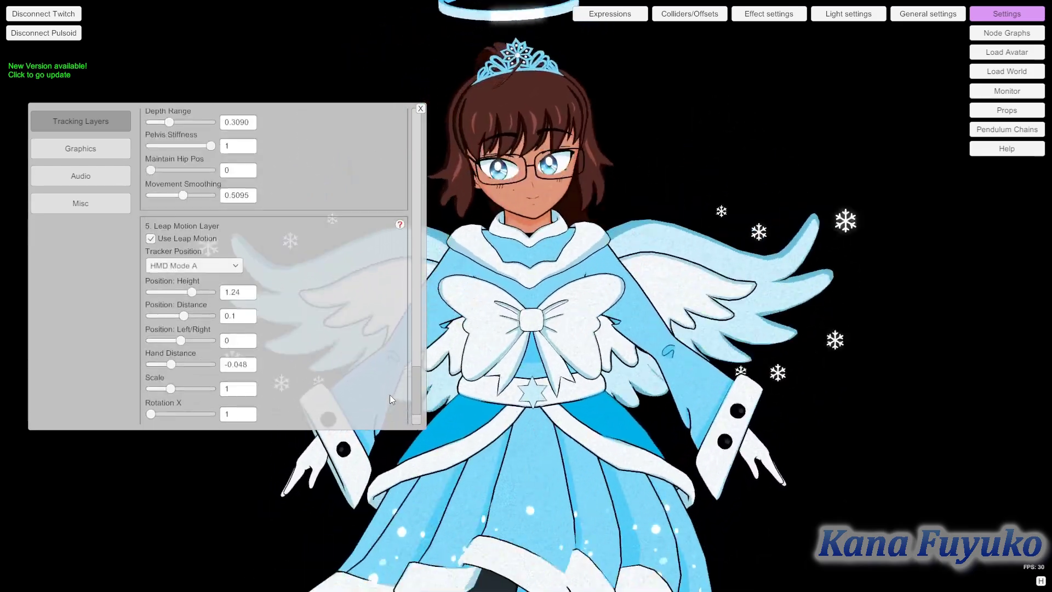
scroll(403, 214, up, 5)
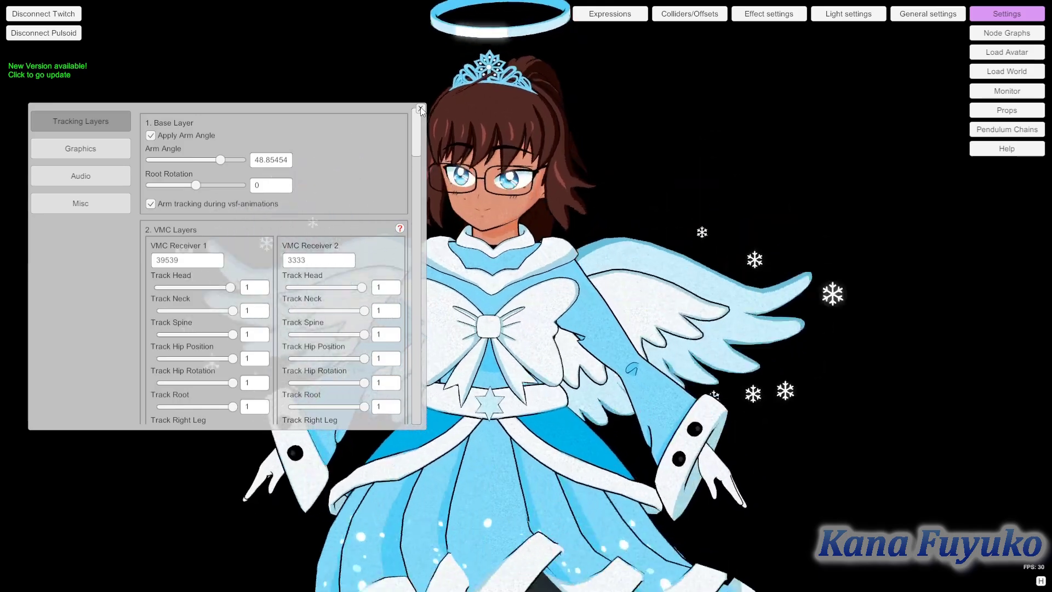
click(421, 109)
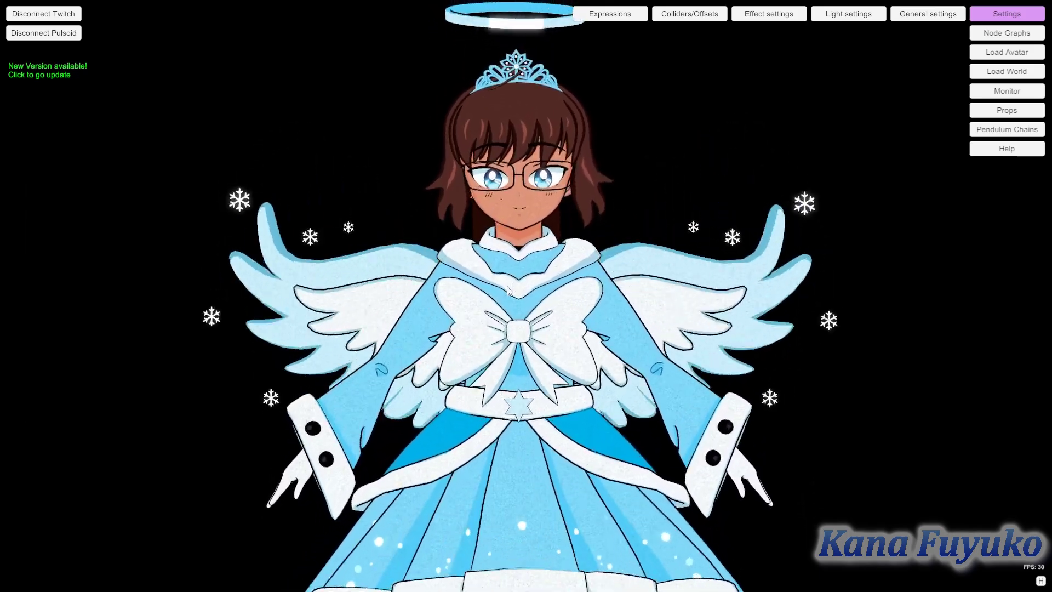